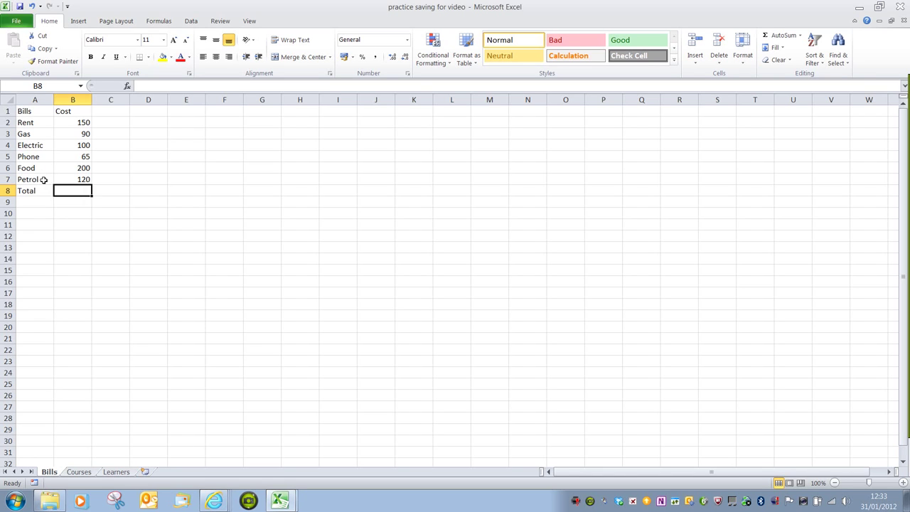
{"action": "left_click", "coordinate": [43, 179]}
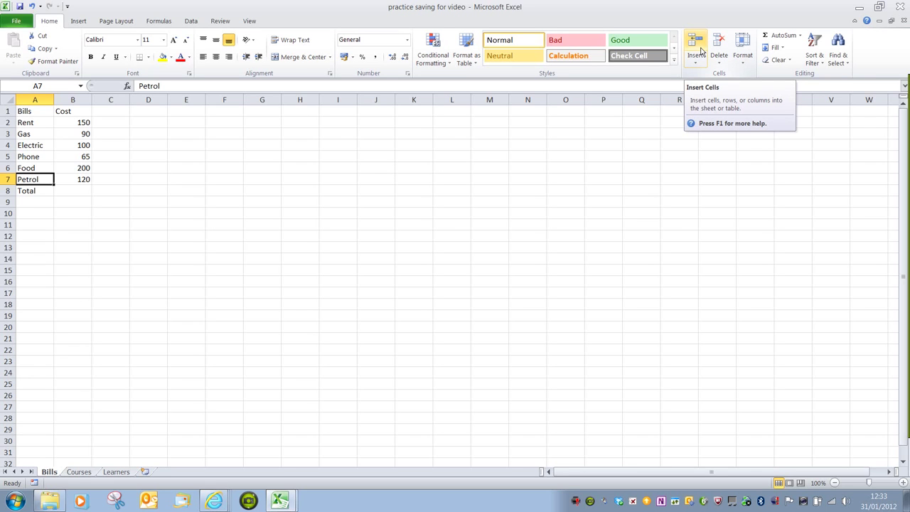
{"action": "left_click", "coordinate": [700, 49]}
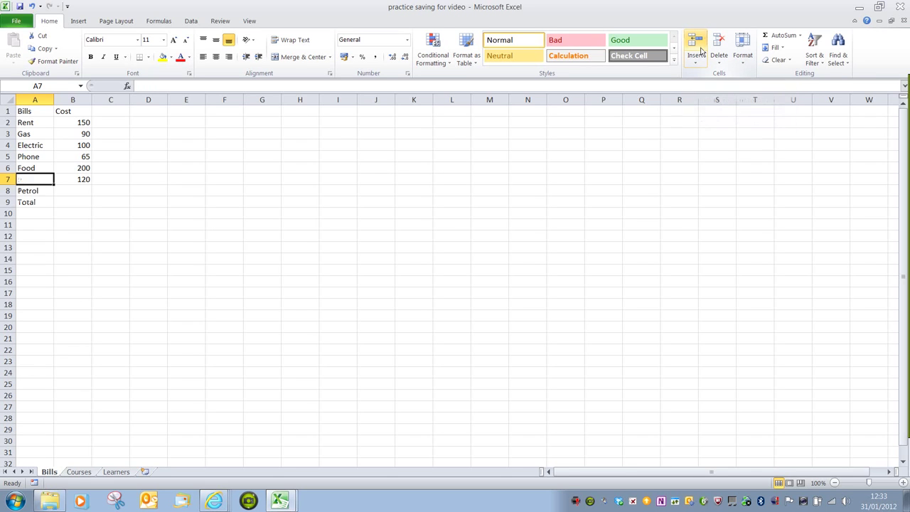
{"action": "left_click", "coordinate": [99, 184]}
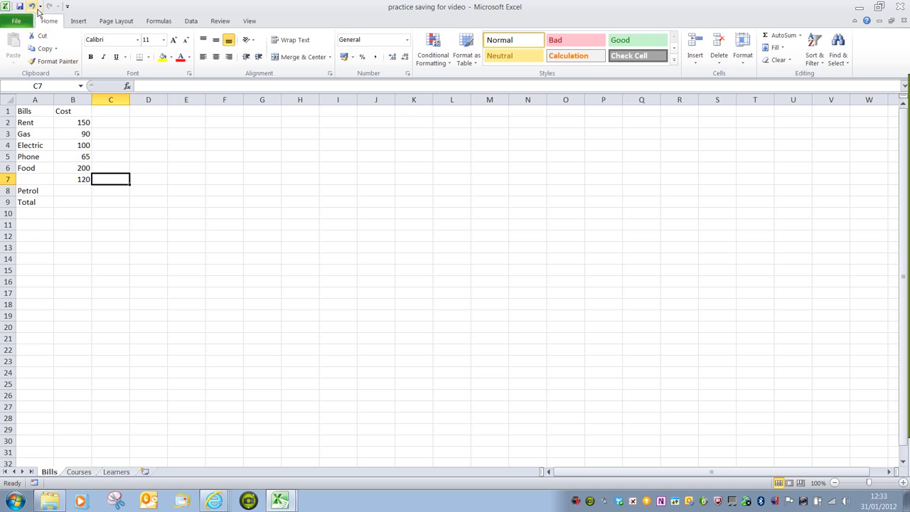
{"action": "left_click", "coordinate": [36, 7]}
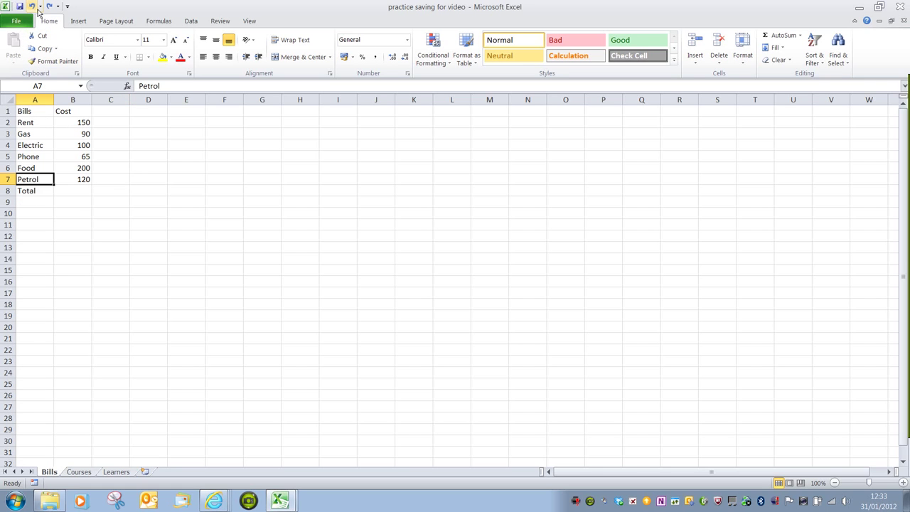
Step: Insert a sheet row above Petrol in the bills list and enter Vet with a cost of 2000
{"action": "left_click", "coordinate": [703, 64]}
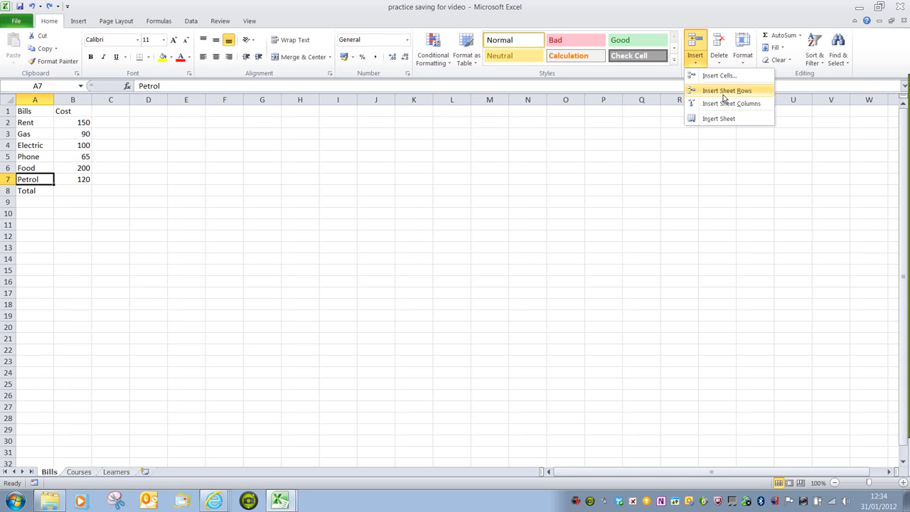
{"action": "left_click", "coordinate": [722, 92]}
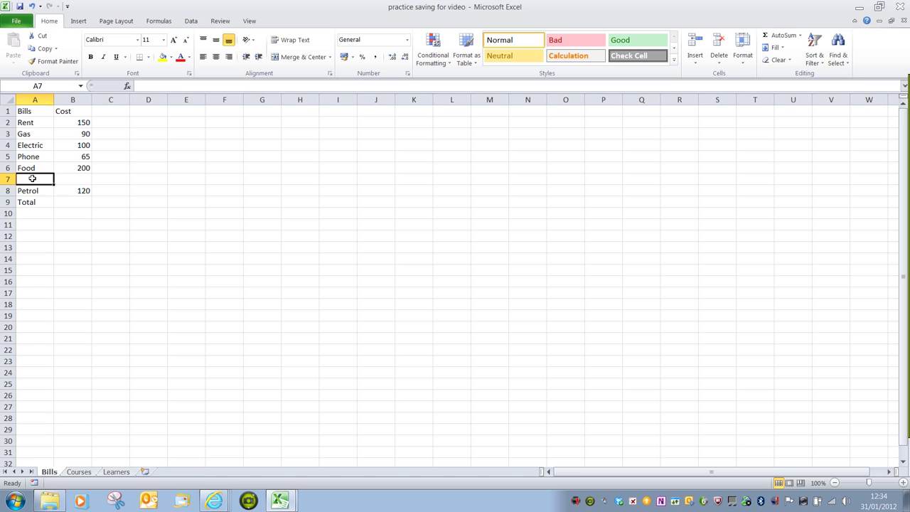
{"action": "type", "text": "Vet"}
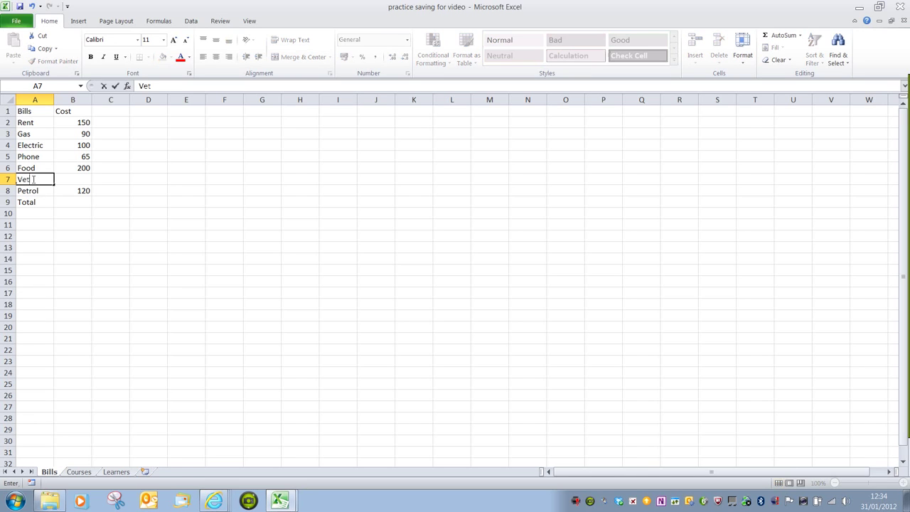
{"action": "key", "text": "Tab"}
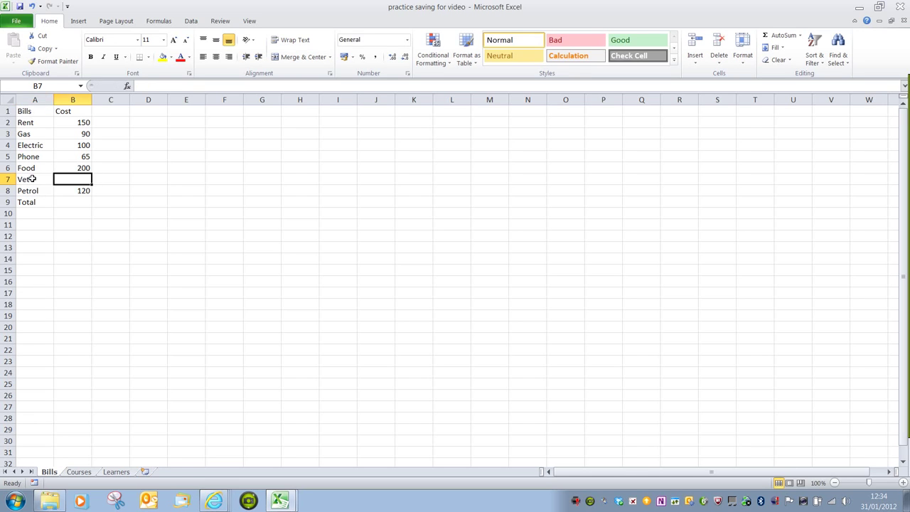
{"action": "type", "text": "2000"}
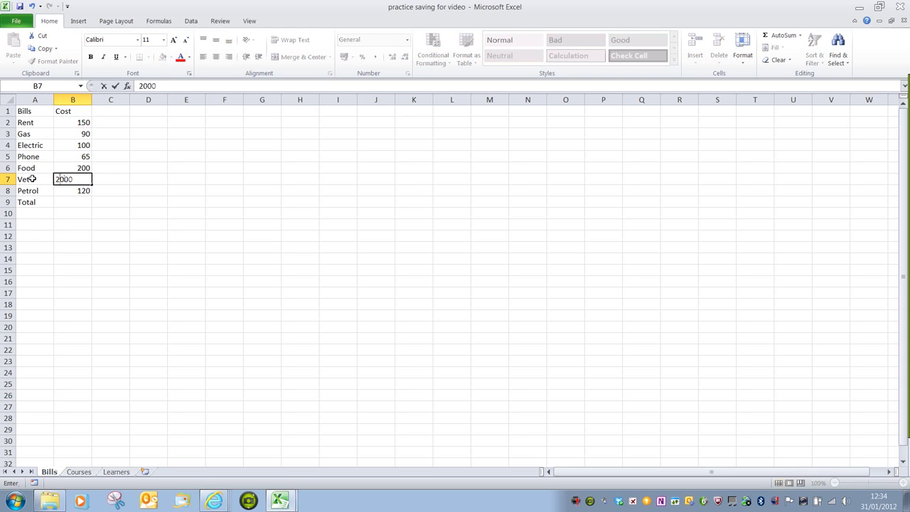
{"action": "key", "text": "Return"}
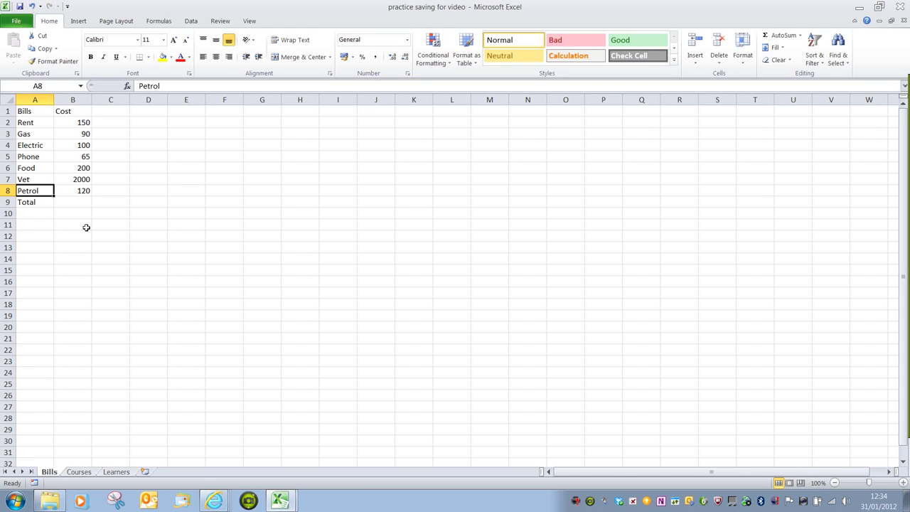
{"action": "left_click", "coordinate": [86, 226]}
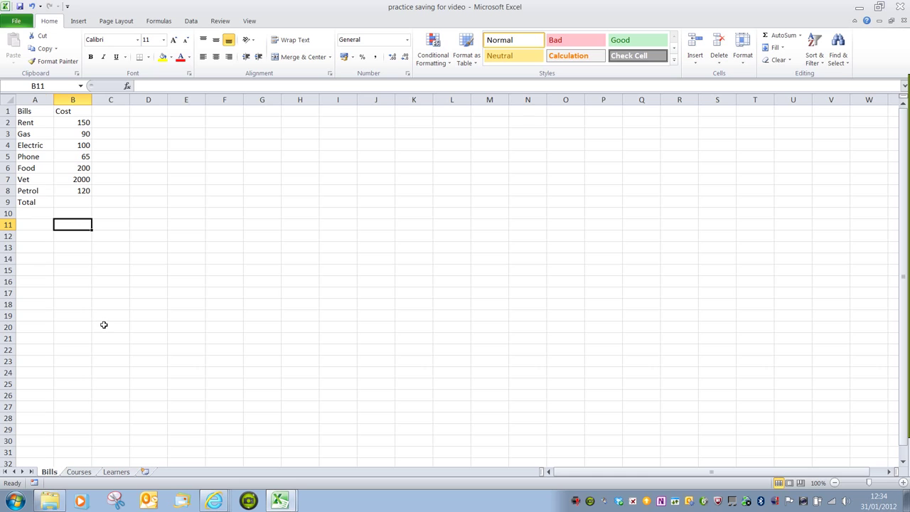
Step: Insert a sheet column before the Total column on the Courses sheet
{"action": "left_click", "coordinate": [79, 472]}
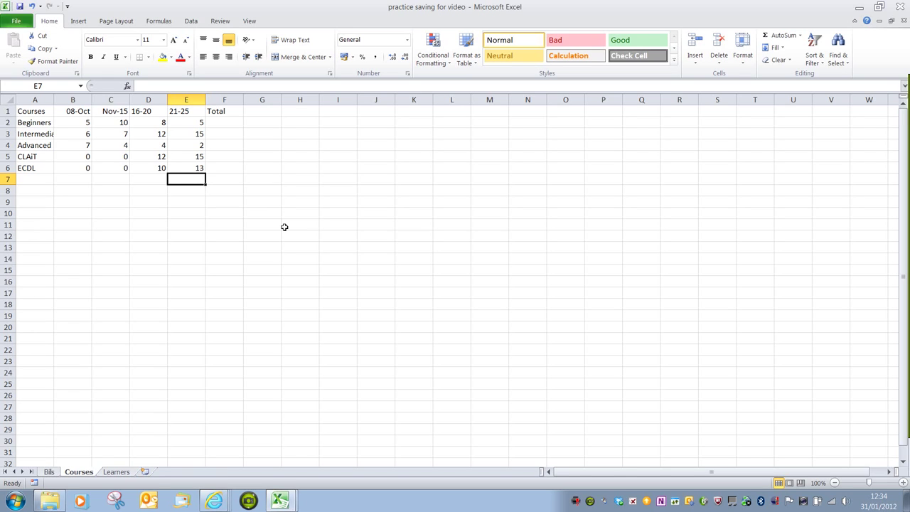
{"action": "left_click", "coordinate": [34, 169]}
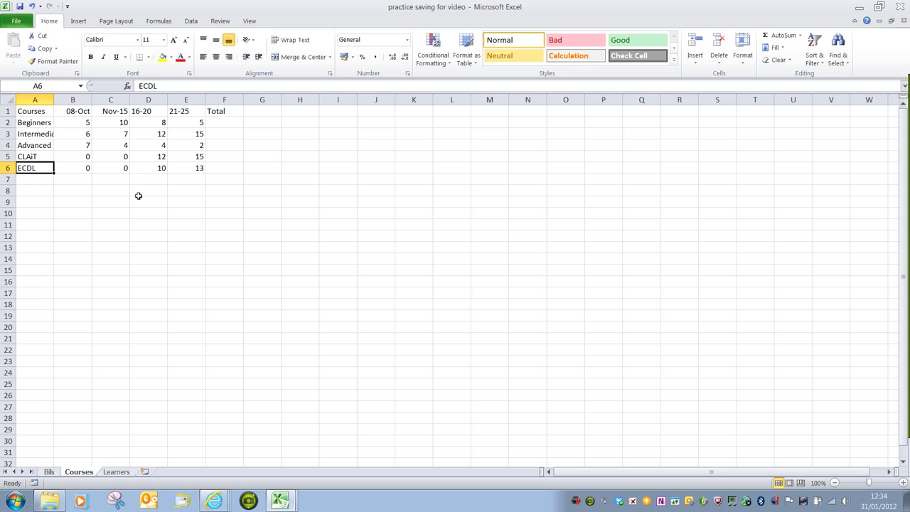
{"action": "left_click", "coordinate": [225, 113]}
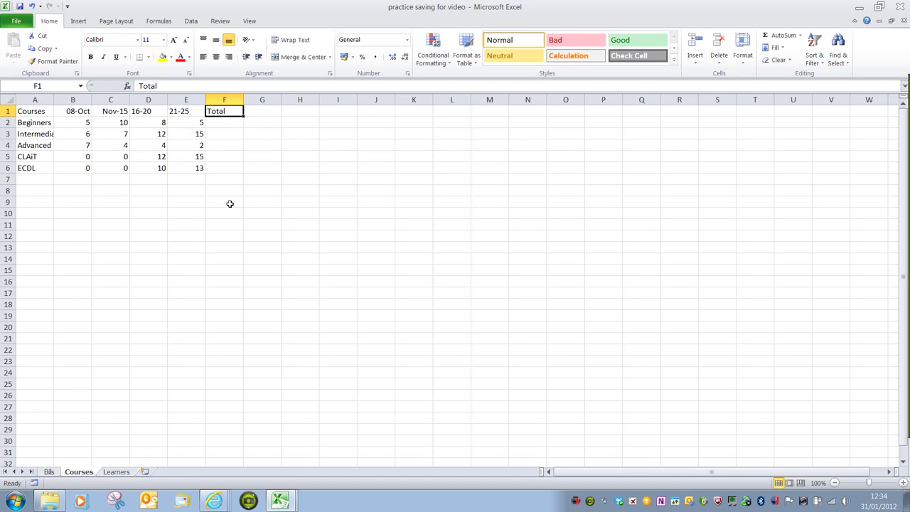
{"action": "left_click", "coordinate": [699, 66]}
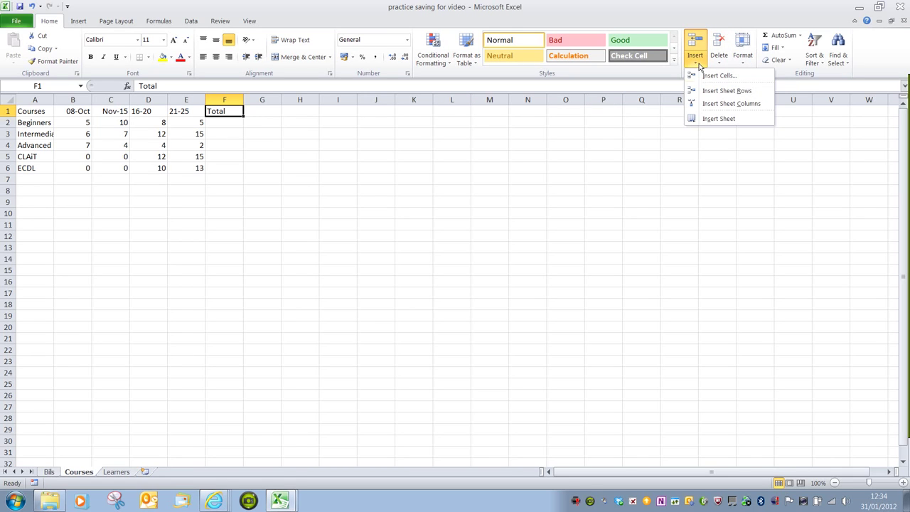
{"action": "left_click", "coordinate": [739, 103]}
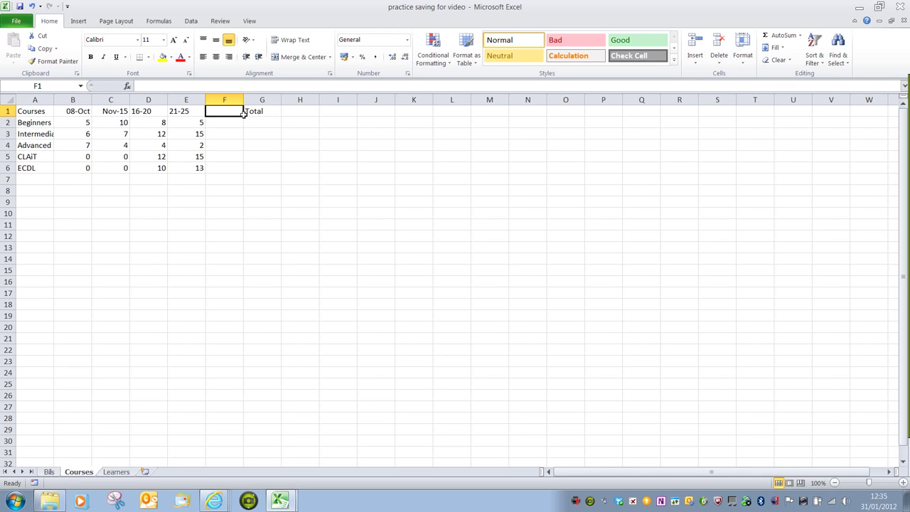
Step: Head the new column 26-30 and enter 10, 9, 19, 0 and 0 for Beginners through ECDL
{"action": "type", "text": "26"}
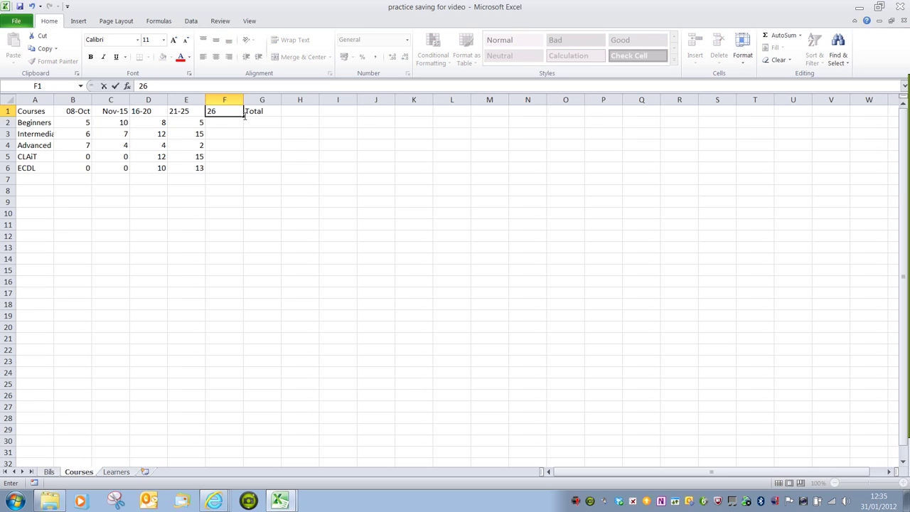
{"action": "type", "text": "-30"}
{"action": "key", "text": "Return"}
{"action": "type", "text": "10"}
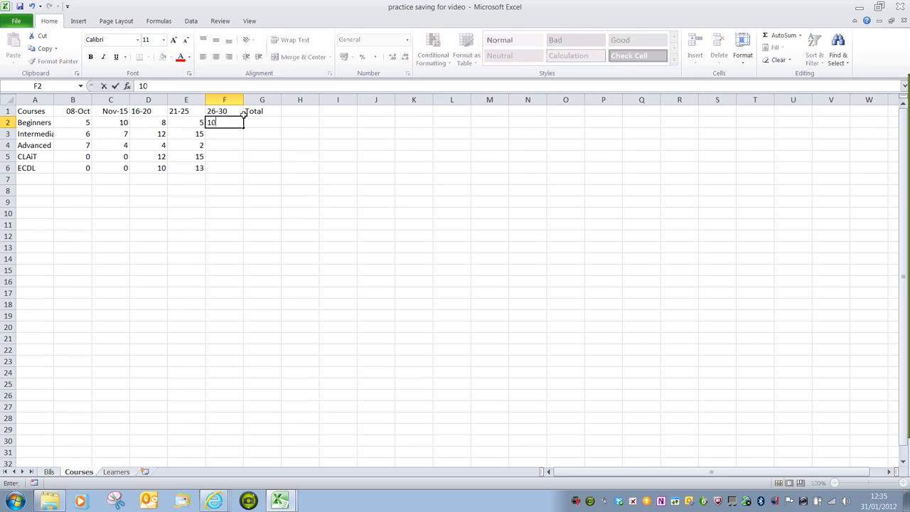
{"action": "key", "text": "Return"}
{"action": "type", "text": "9"}
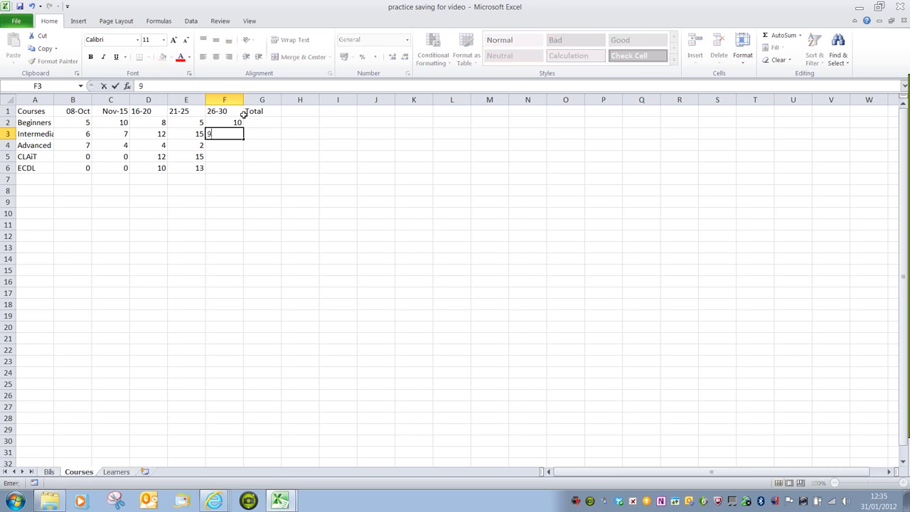
{"action": "key", "text": "Return"}
{"action": "type", "text": "19"}
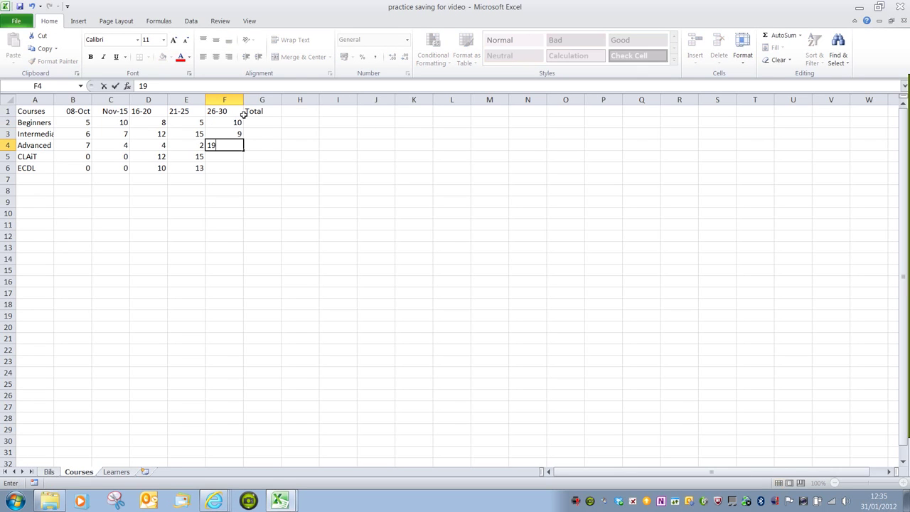
{"action": "key", "text": "Return"}
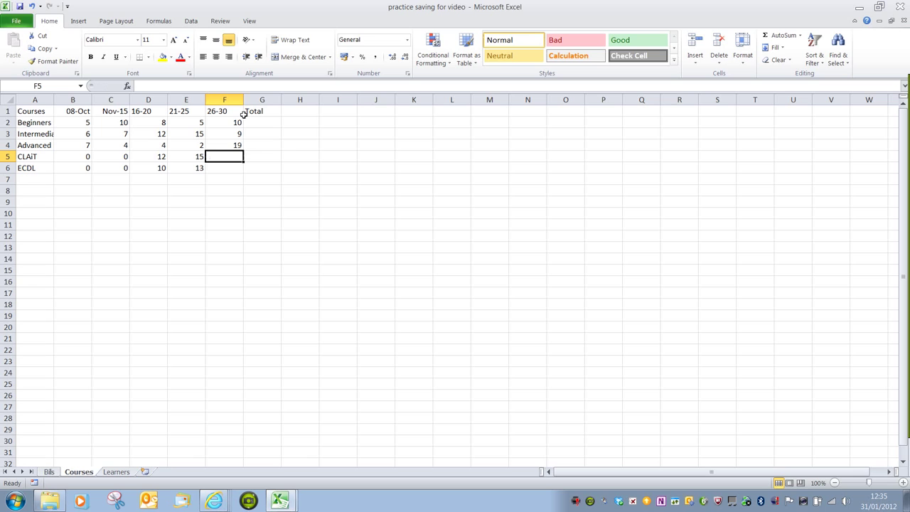
{"action": "type", "text": "0"}
{"action": "key", "text": "Return"}
{"action": "type", "text": "0"}
{"action": "key", "text": "Return"}
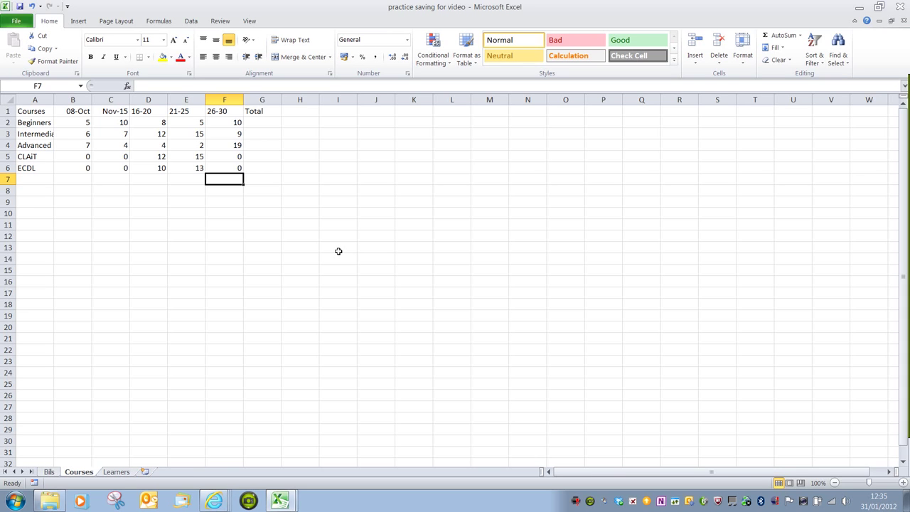
Step: Delete only Brampton's Aug cell on the Learners sheet, moving the cells below it up
{"action": "left_click", "coordinate": [116, 472]}
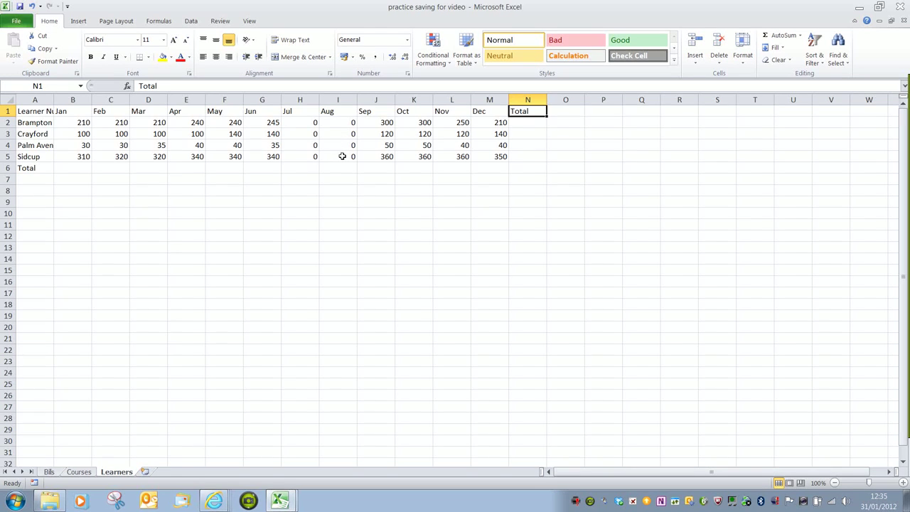
{"action": "left_click", "coordinate": [346, 123]}
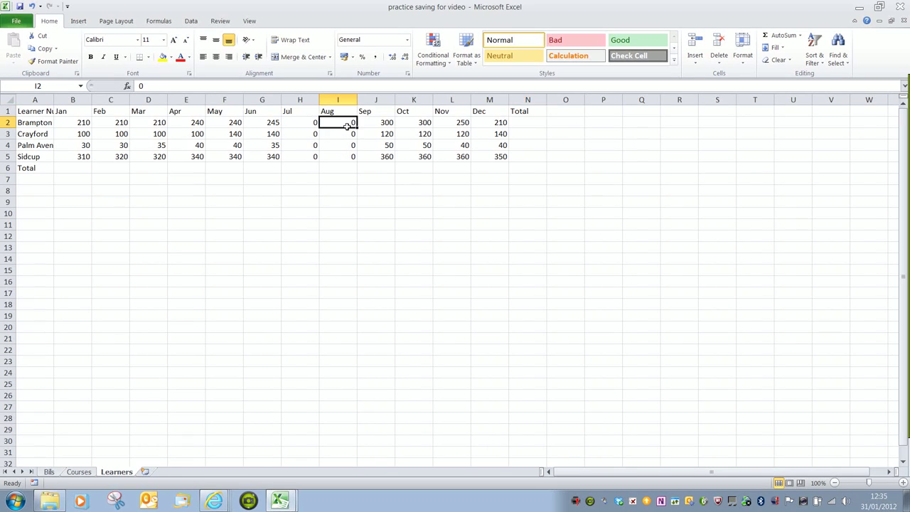
{"action": "left_click", "coordinate": [722, 46]}
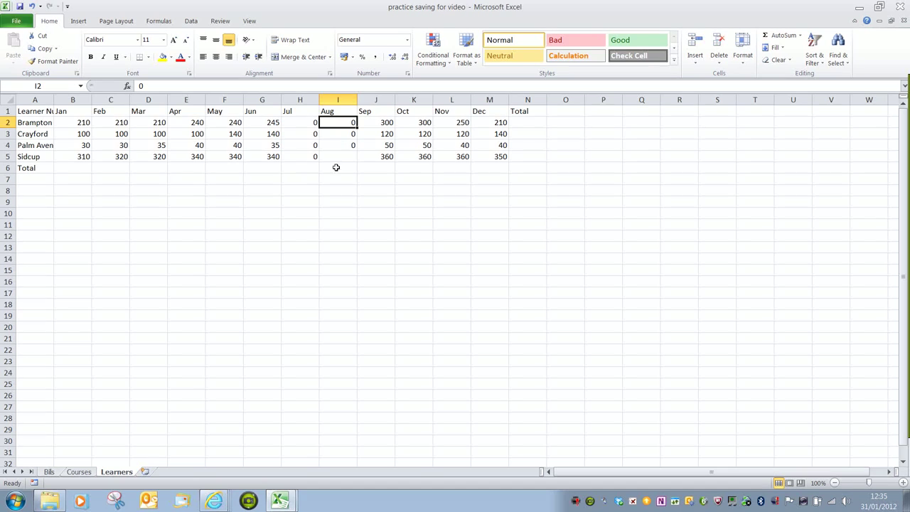
{"action": "left_click", "coordinate": [342, 159]}
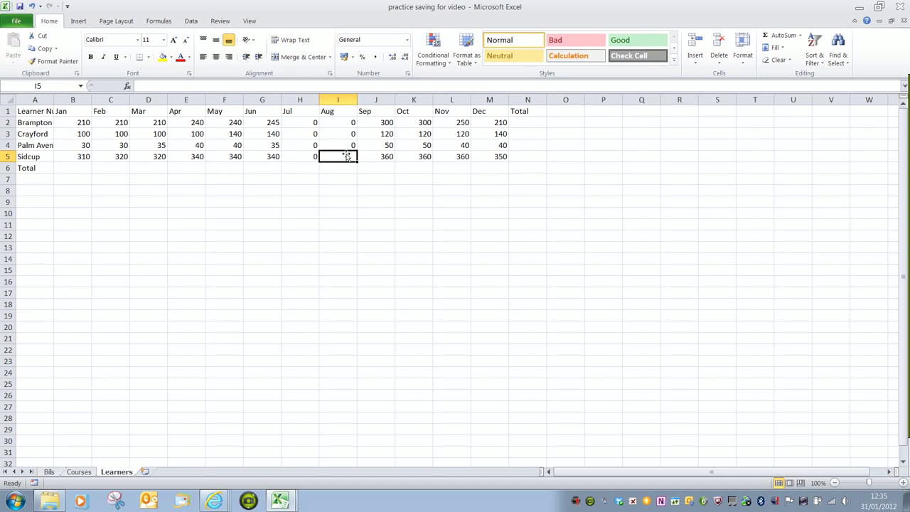
Step: Delete the entire Aug and Jul columns from the Learners sheet
{"action": "left_click", "coordinate": [339, 126]}
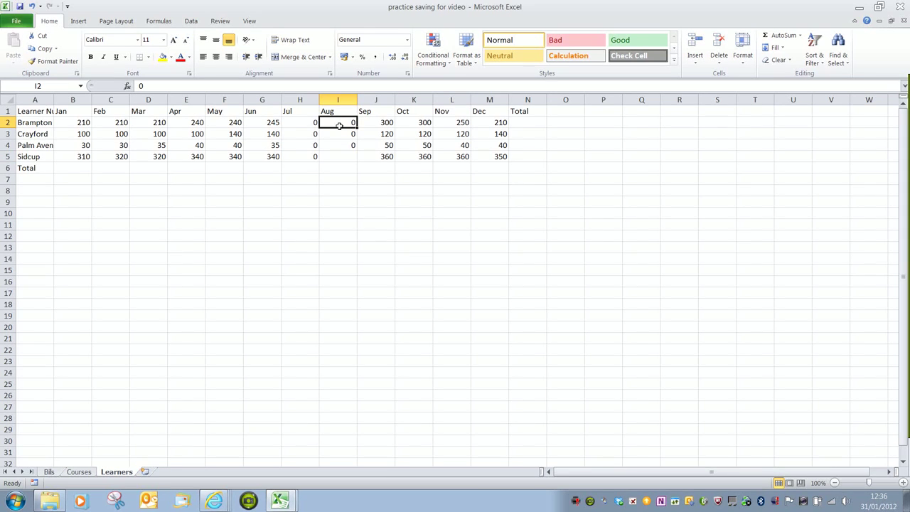
{"action": "left_click", "coordinate": [721, 64]}
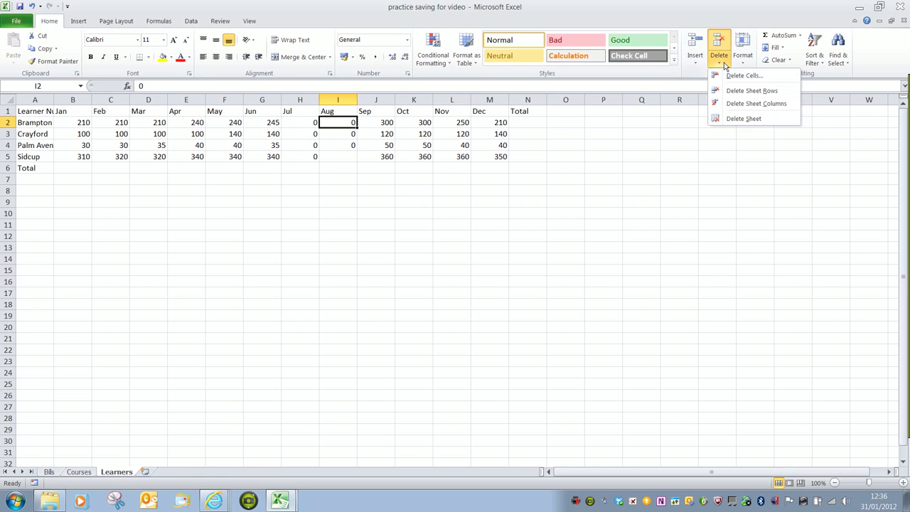
{"action": "left_click", "coordinate": [758, 104]}
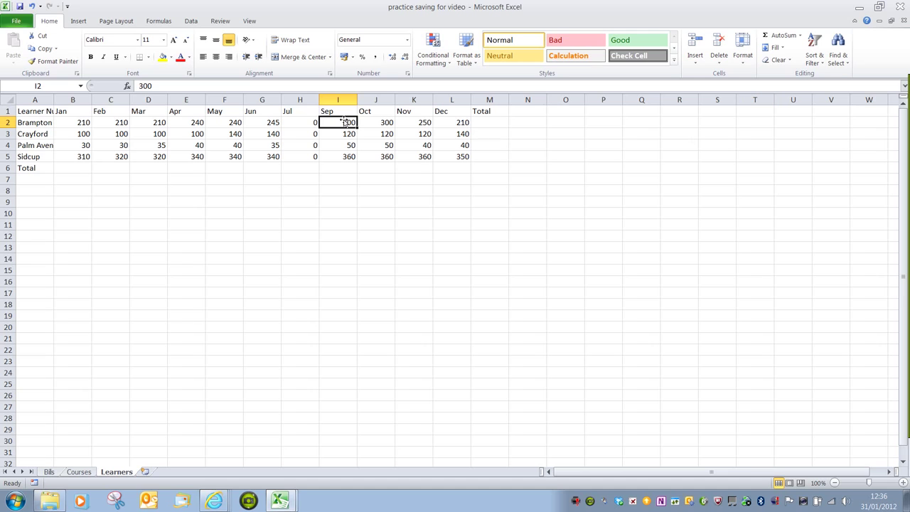
{"action": "left_click", "coordinate": [301, 114]}
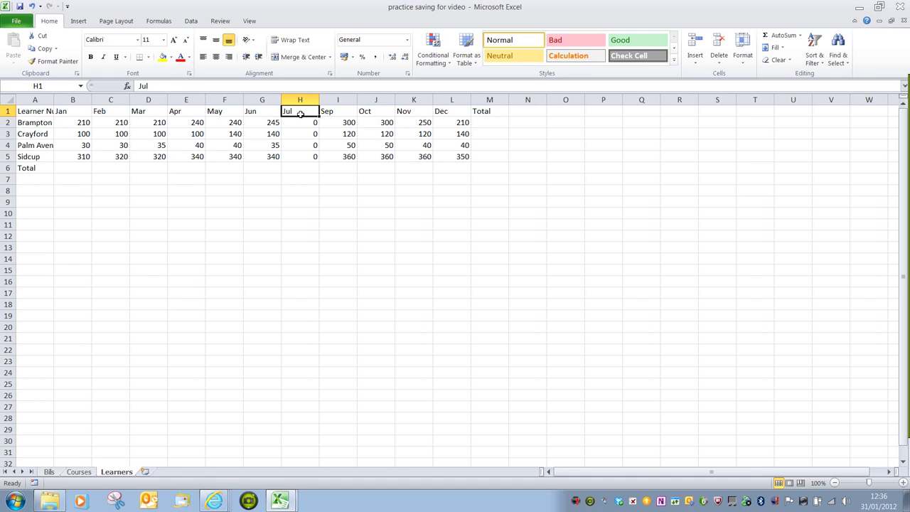
{"action": "left_click", "coordinate": [726, 64]}
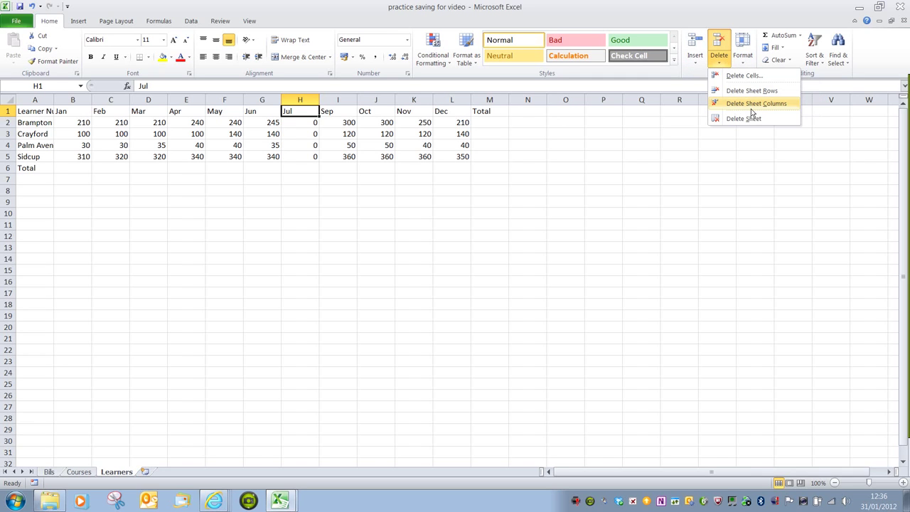
{"action": "left_click", "coordinate": [751, 110]}
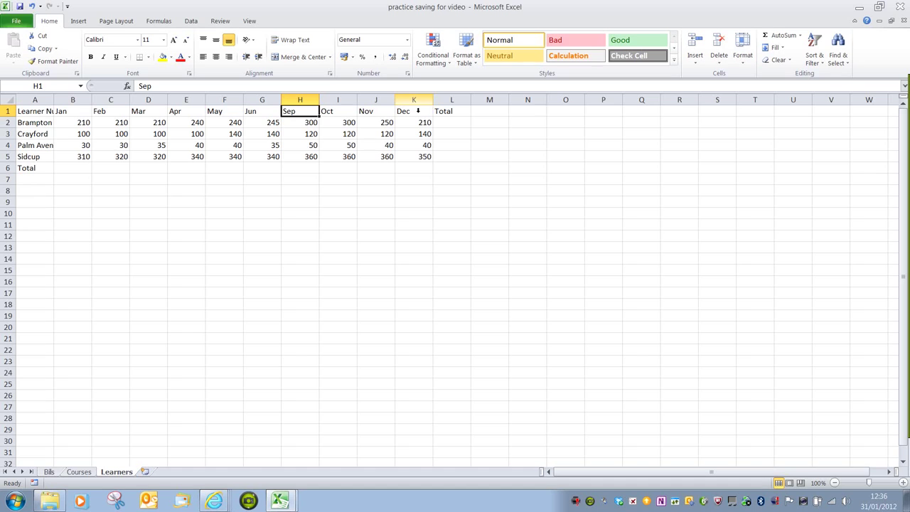
Step: Insert a blank column before Dec and a blank row above Sidcup
{"action": "left_click", "coordinate": [418, 111]}
{"action": "right_click", "coordinate": [417, 111]}
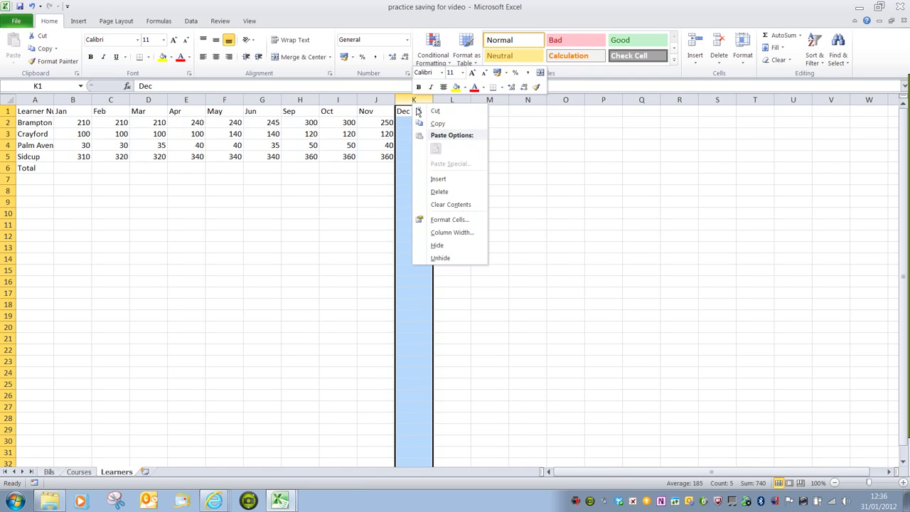
{"action": "left_click", "coordinate": [450, 180]}
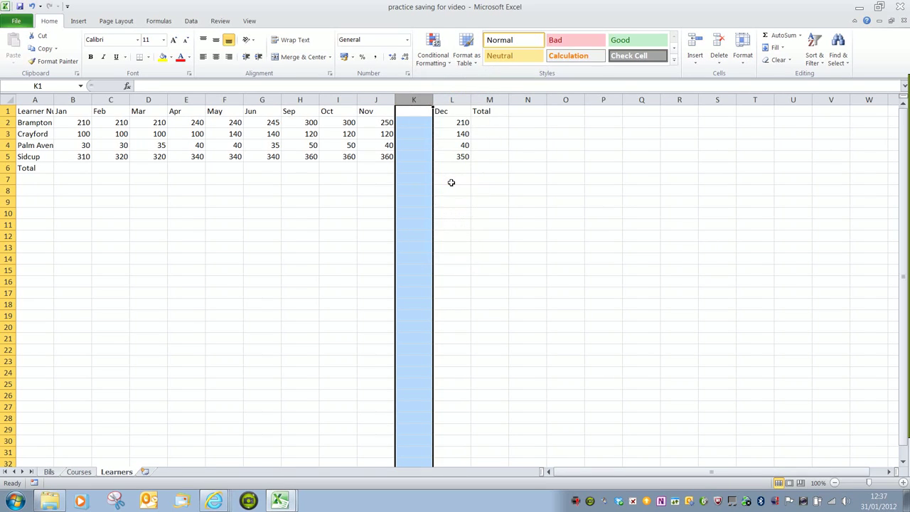
{"action": "right_click", "coordinate": [15, 162]}
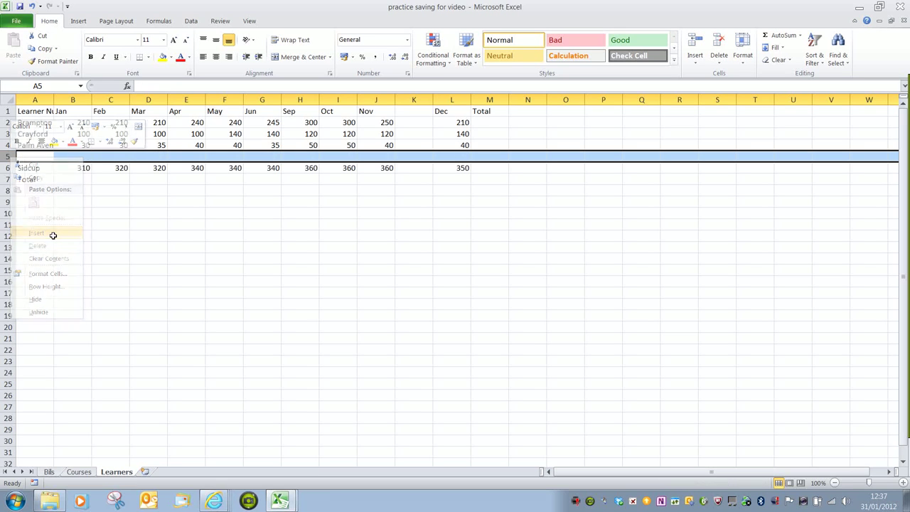
{"action": "left_click", "coordinate": [54, 236]}
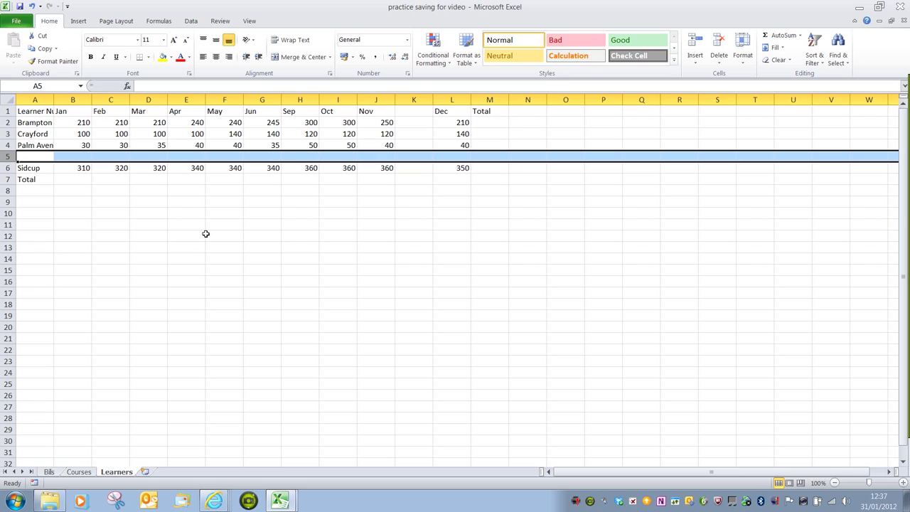
Step: Delete the blank column before Dec and the blank row above Sidcup
{"action": "right_click", "coordinate": [424, 106]}
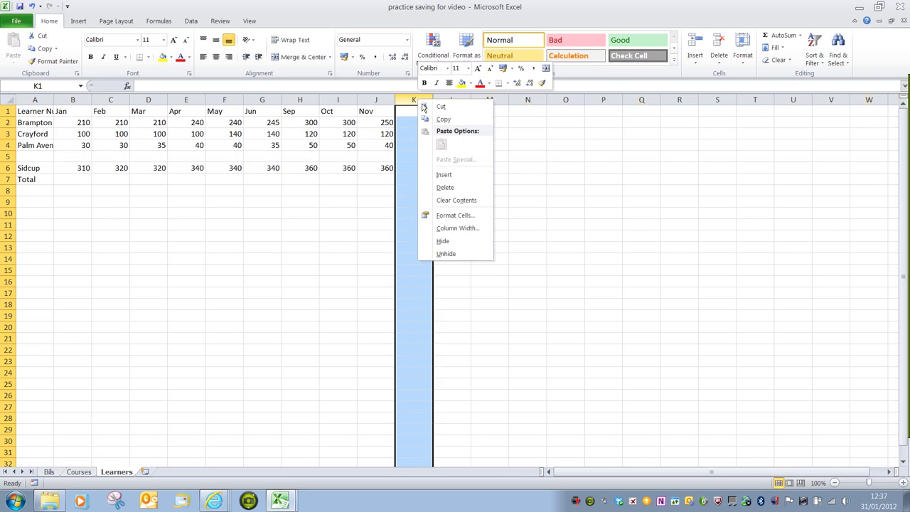
{"action": "left_click", "coordinate": [459, 192]}
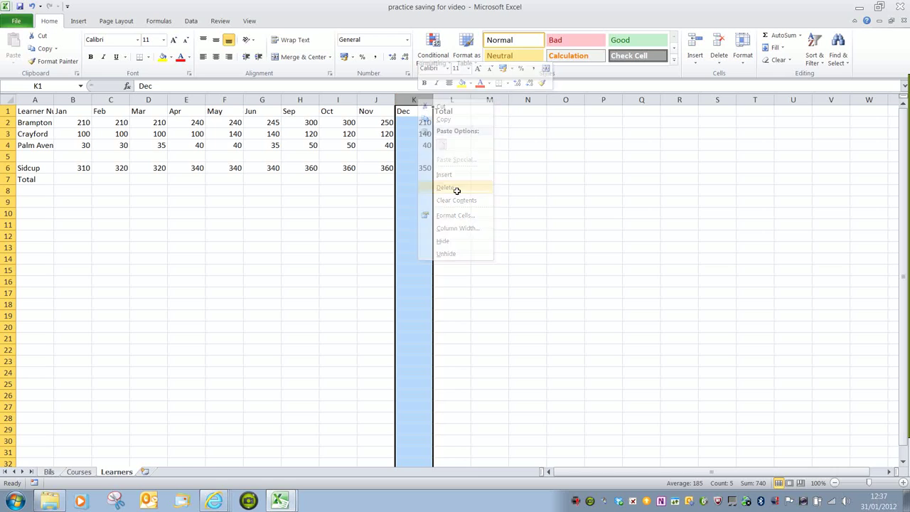
{"action": "right_click", "coordinate": [8, 156]}
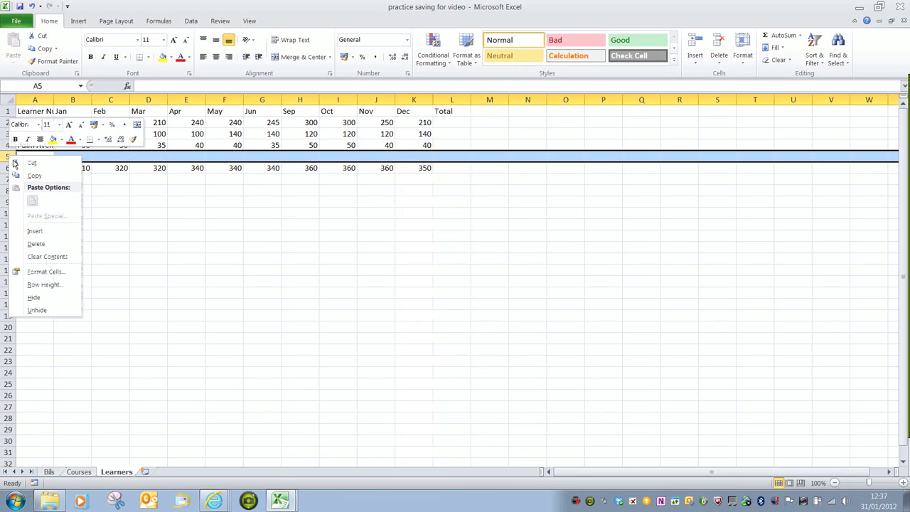
{"action": "left_click", "coordinate": [51, 249]}
{"action": "left_click", "coordinate": [142, 253]}
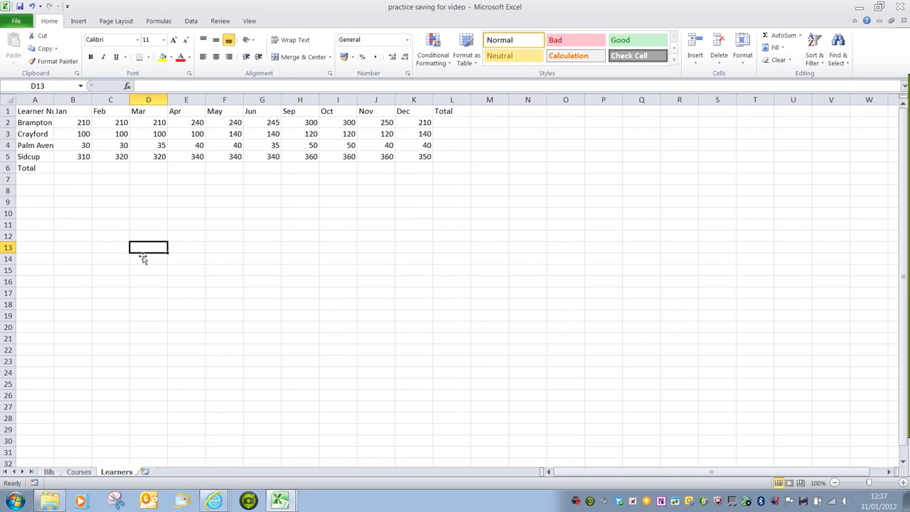